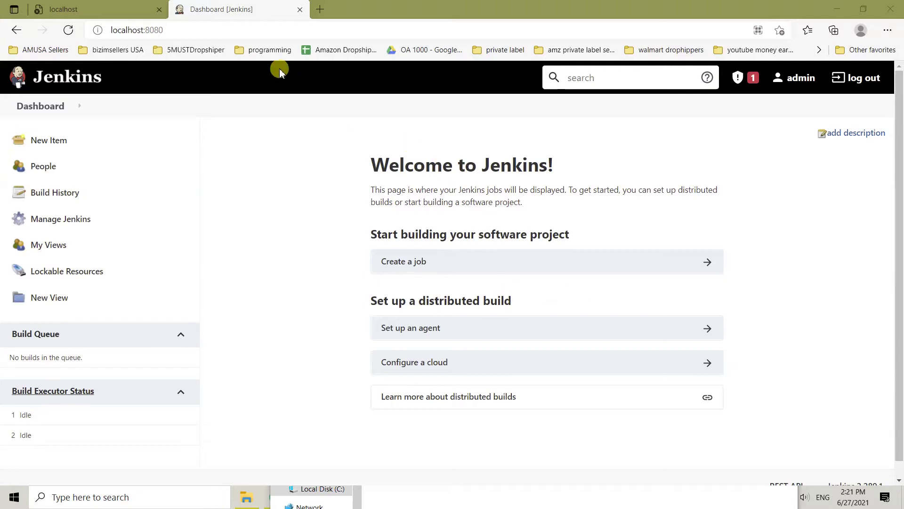
Reload the Jenkins dashboard, then open Control Panel's category view list of installed programs.
left_click(231, 30)
key("Return")
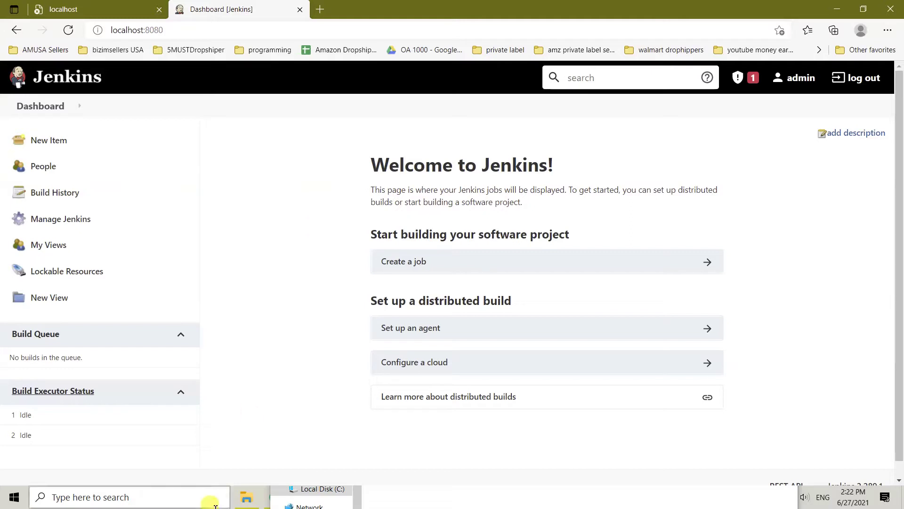
left_click(64, 494)
type("c")
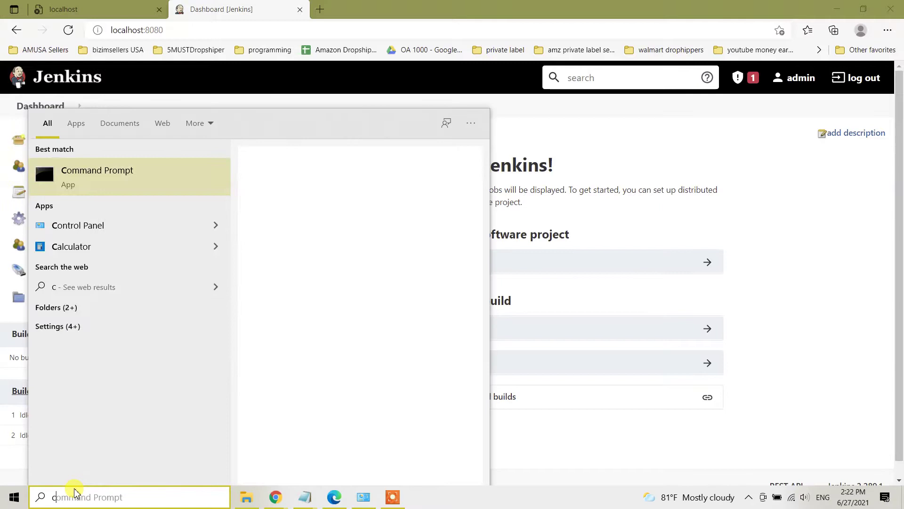
type("ont")
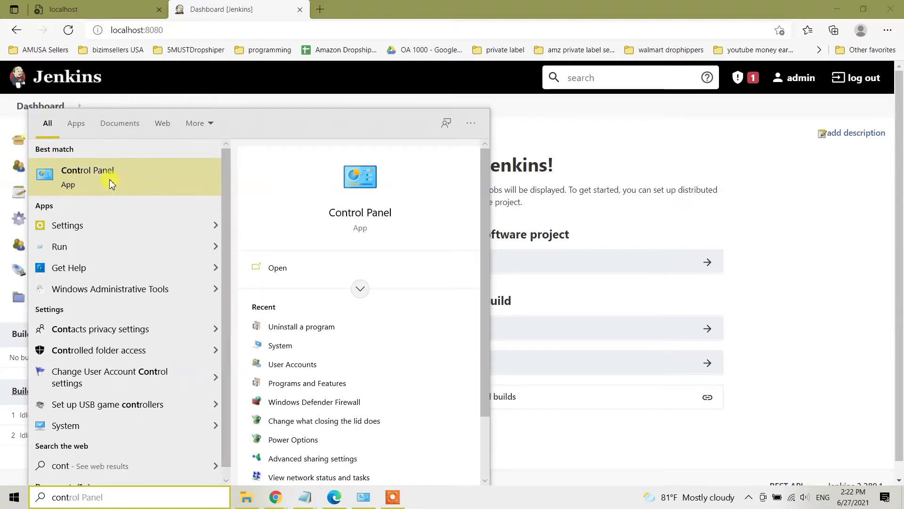
left_click(109, 183)
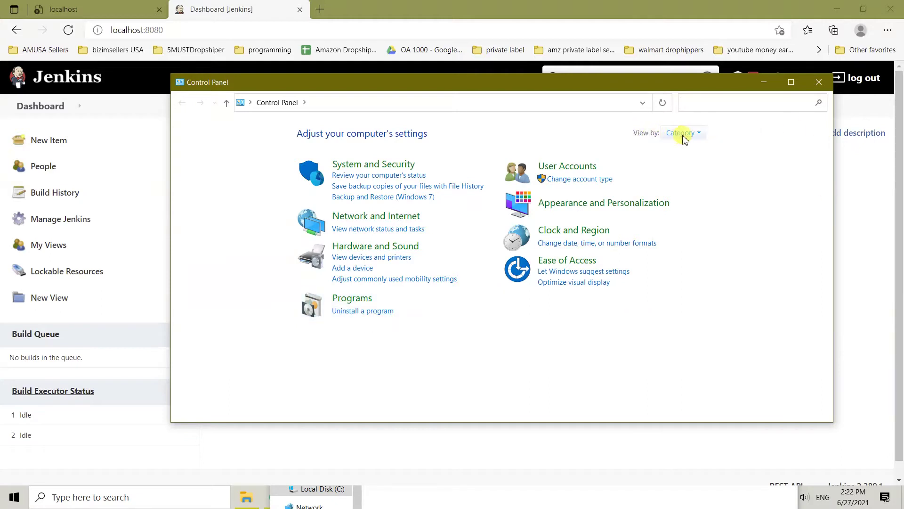
left_click(702, 134)
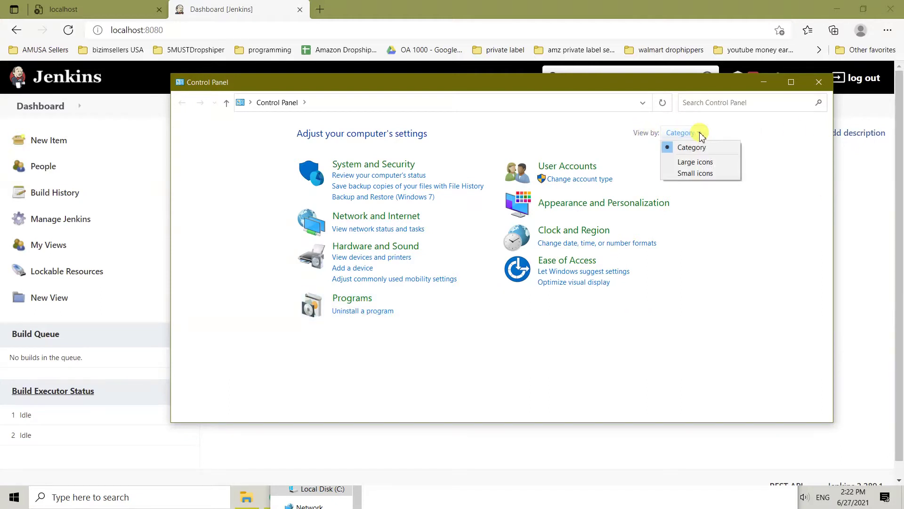
left_click(733, 308)
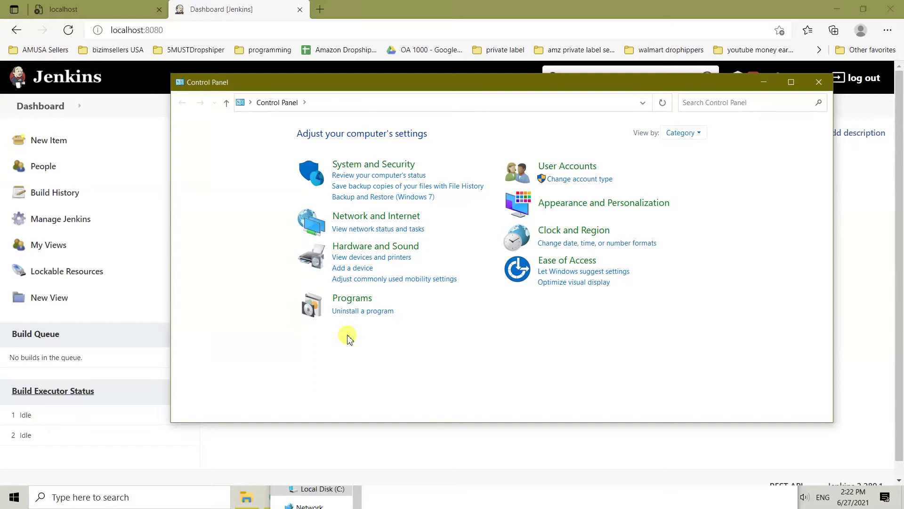
left_click(347, 315)
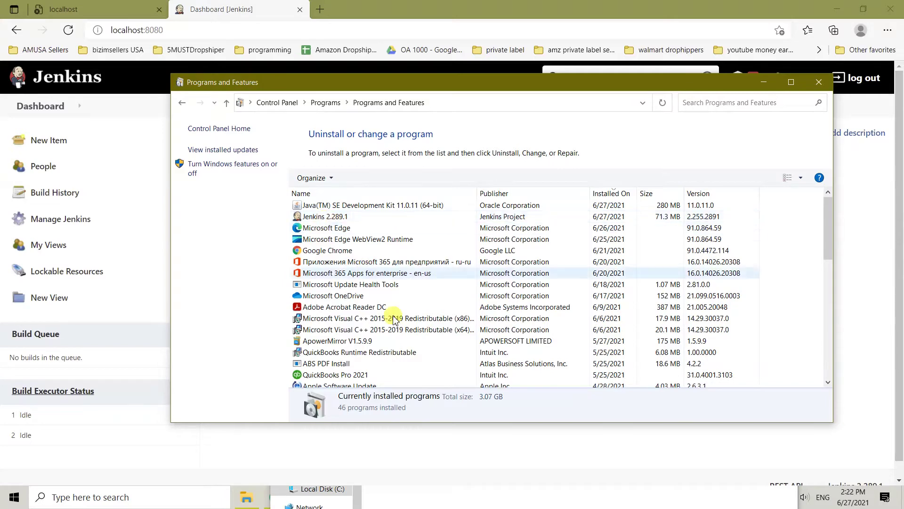
scroll(374, 318, "down", 5)
scroll(393, 327, "down", 5)
scroll(384, 324, "up", 5)
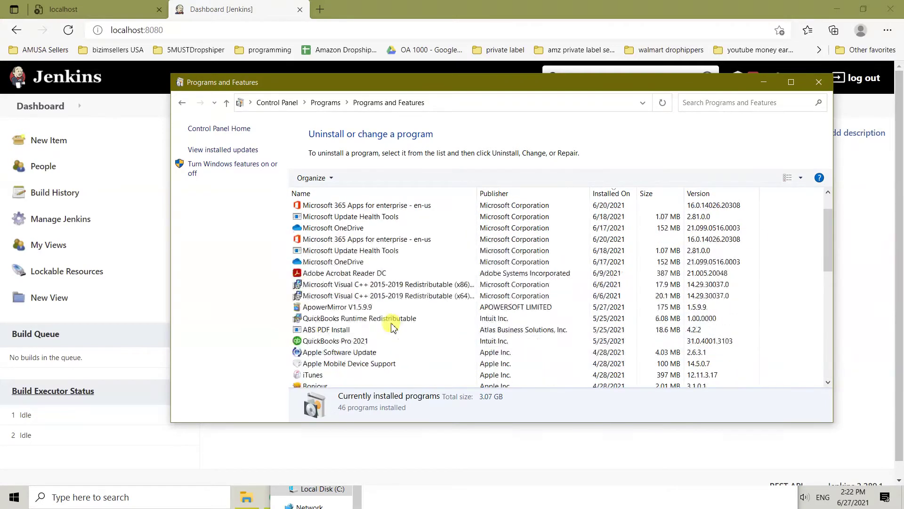
scroll(375, 318, "up", 5)
Uninstall Jenkins 2.289.1 from the programs list, confirming with Yes.
left_click(338, 219)
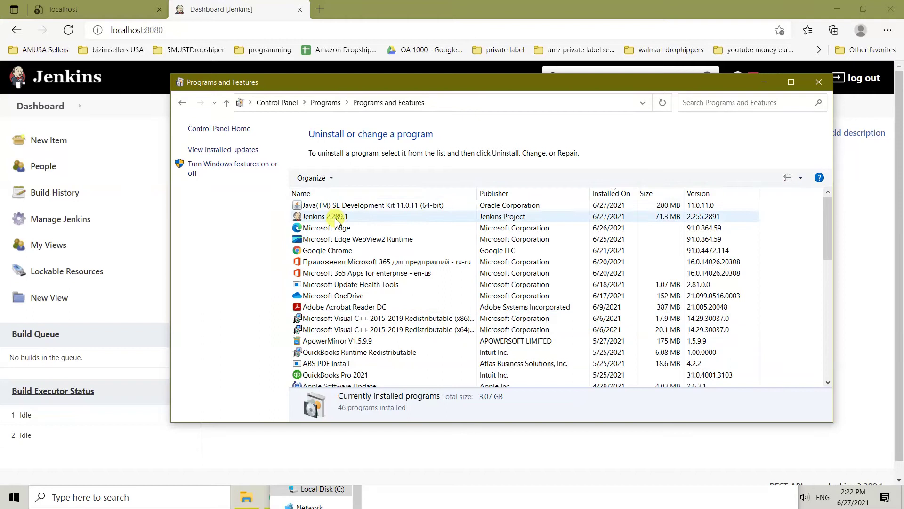
left_click(357, 180)
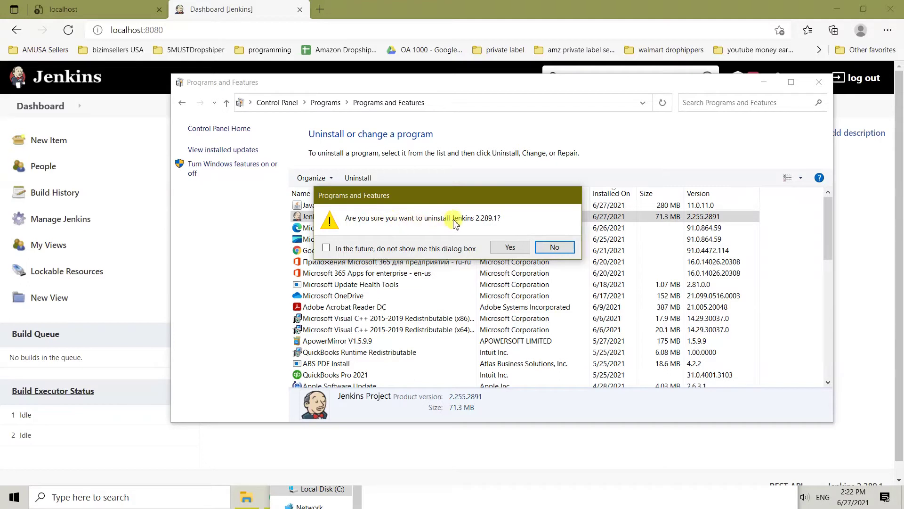
left_click(508, 249)
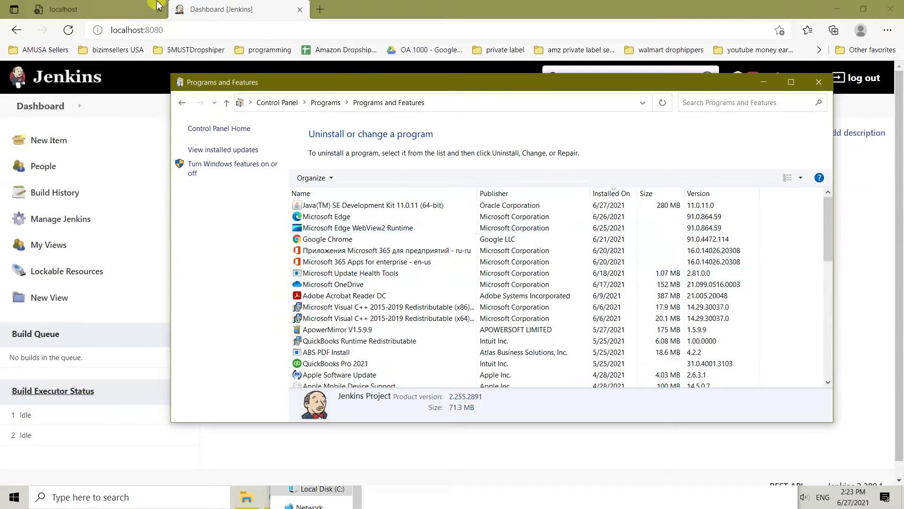
Reload localhost:8080 in Edge to confirm Jenkins is unreachable, then minimize Edge.
left_click(240, 31)
key("Return")
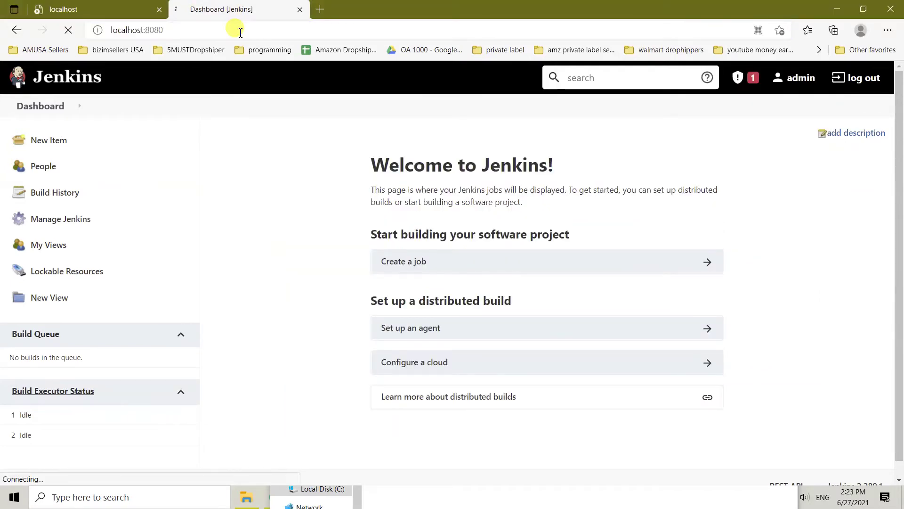
left_click_drag(325, 202, 532, 210)
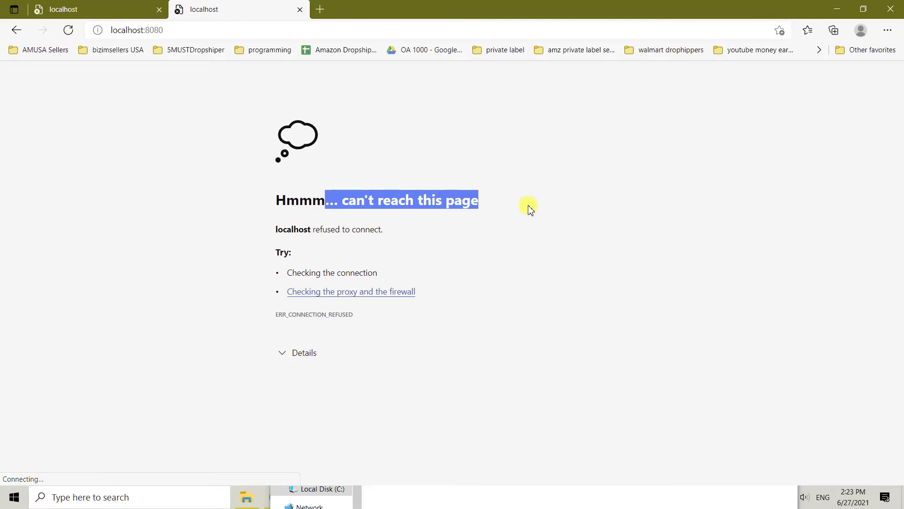
left_click(838, 8)
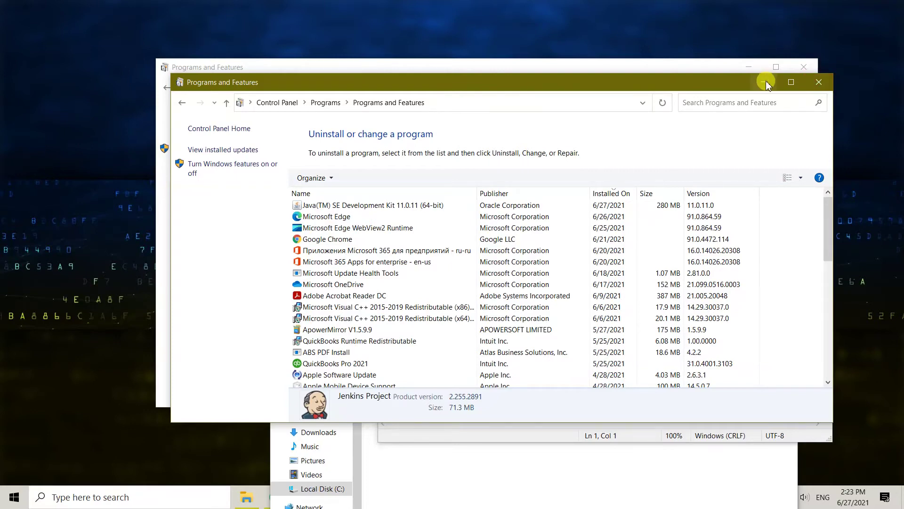
Close the leftover Jenkins windows and open Local Disk (C:) in a maximized File Explorer.
left_click(820, 81)
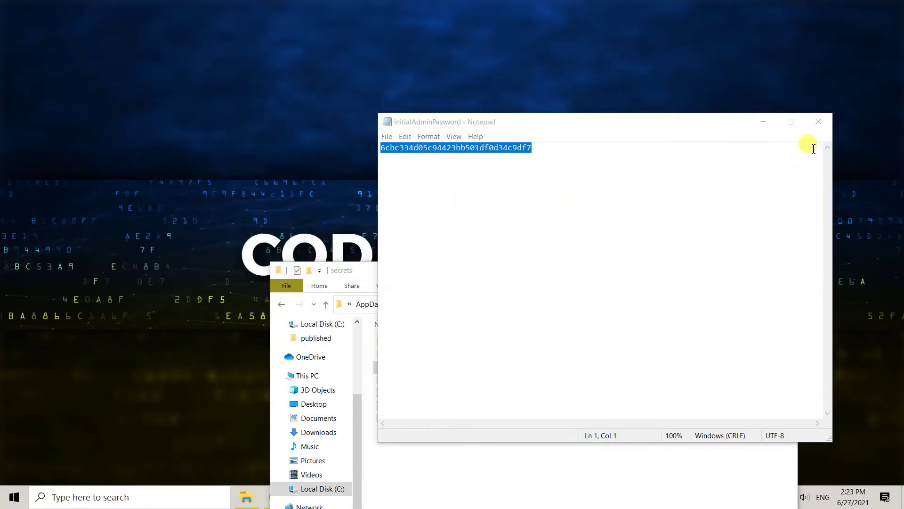
left_click(818, 122)
left_click(785, 275)
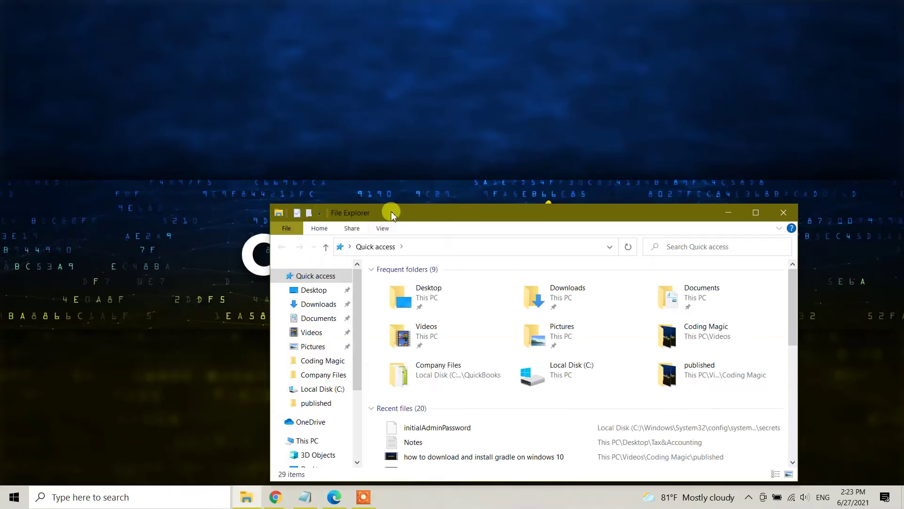
left_click_drag(390, 210, 349, 111)
scroll(288, 281, "down", 2)
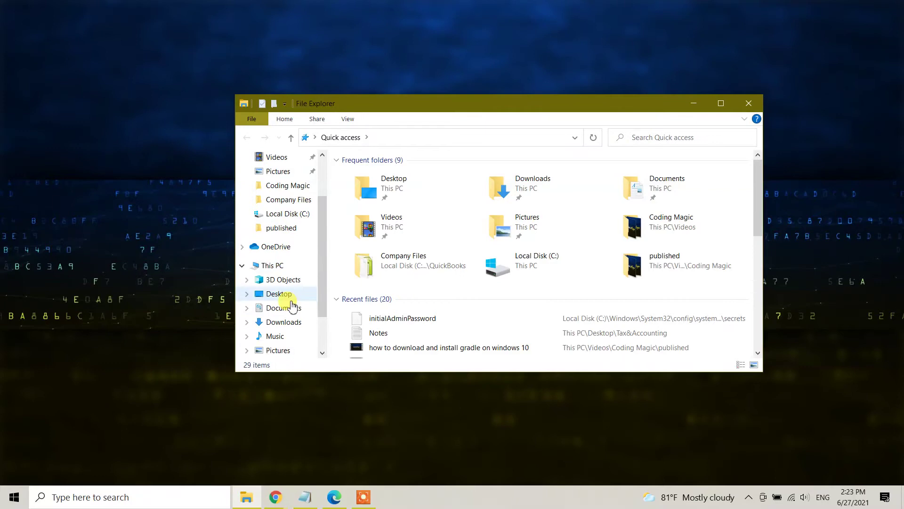
scroll(284, 299, "down", 1)
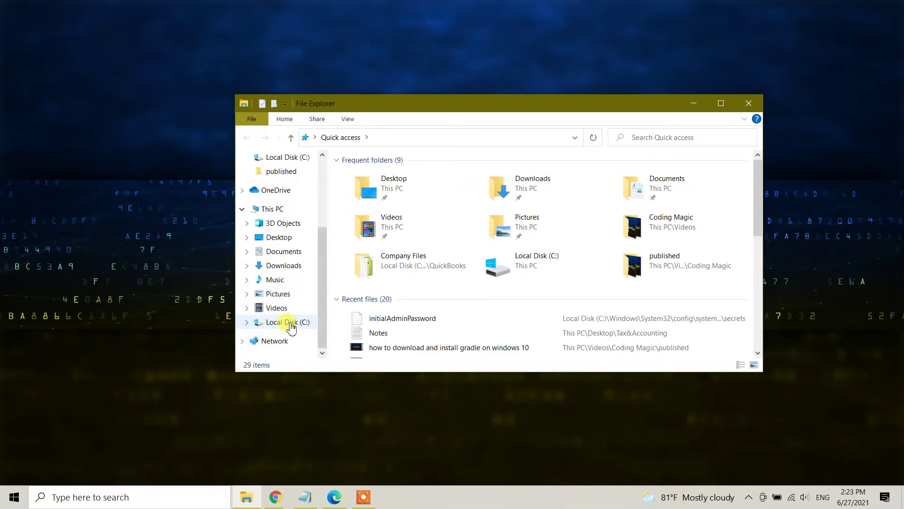
left_click(288, 322)
left_click(723, 105)
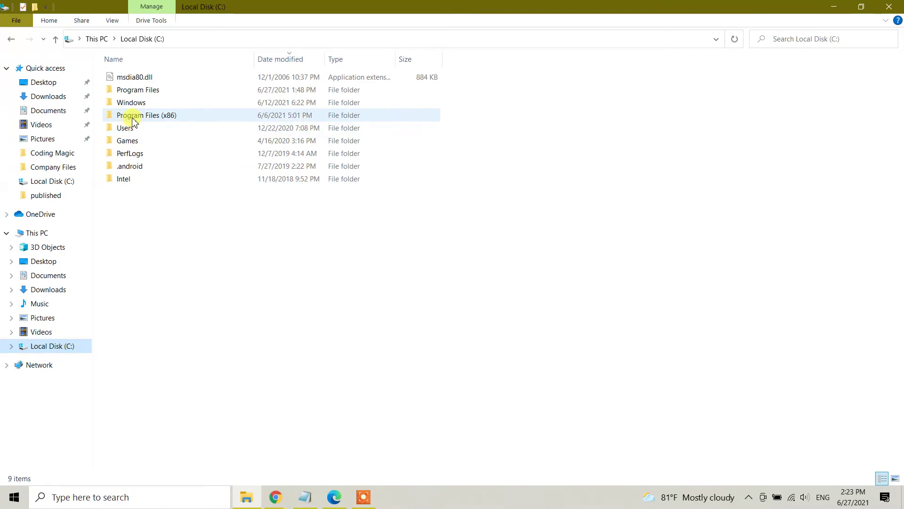
double_click(171, 121)
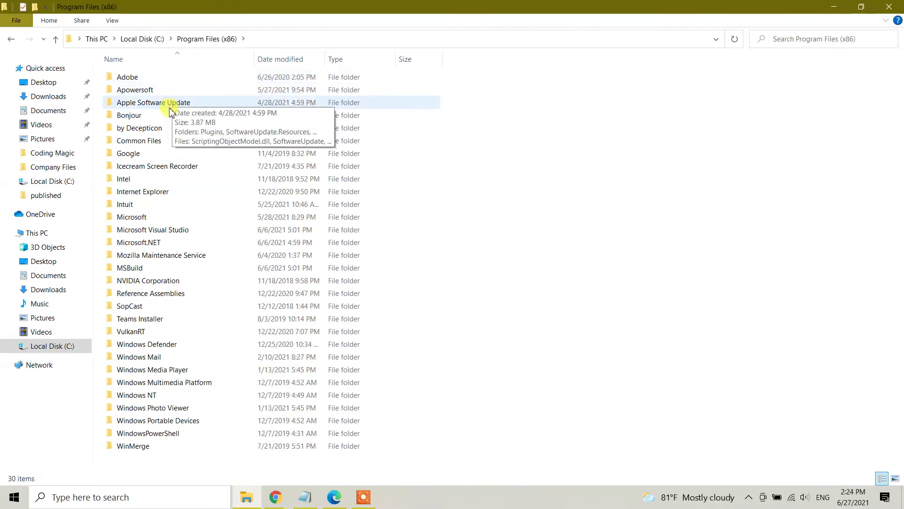
left_click(159, 95)
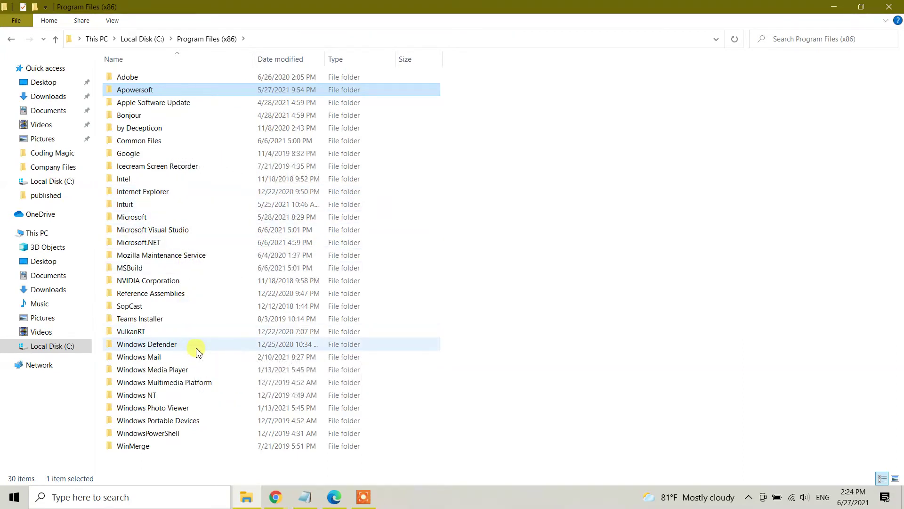
left_click(11, 40)
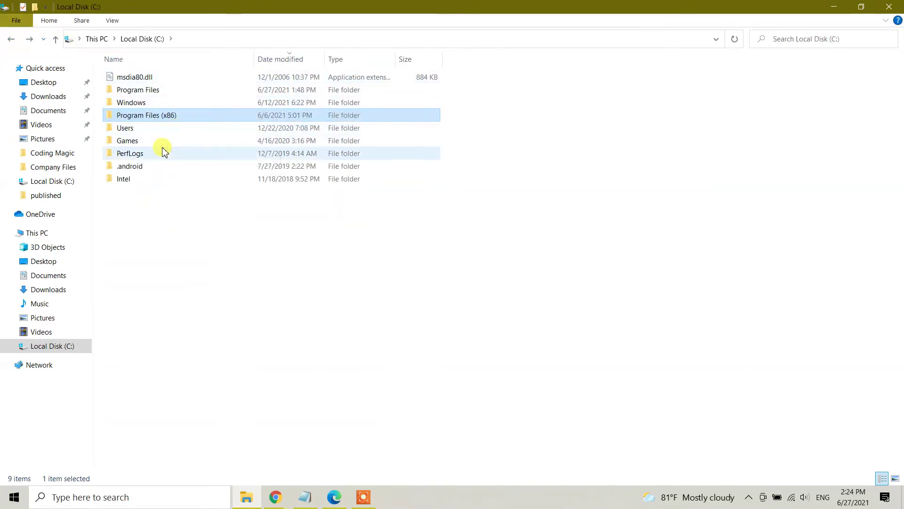
double_click(159, 90)
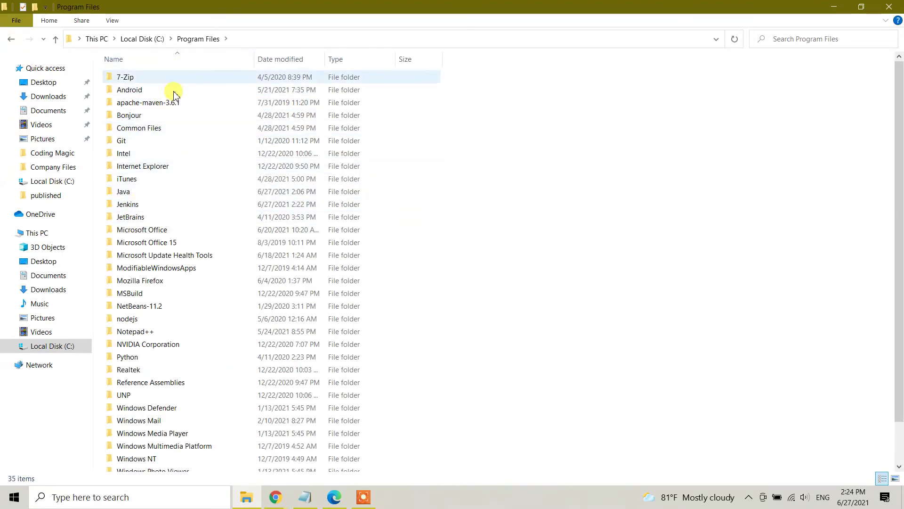
left_click(9, 39)
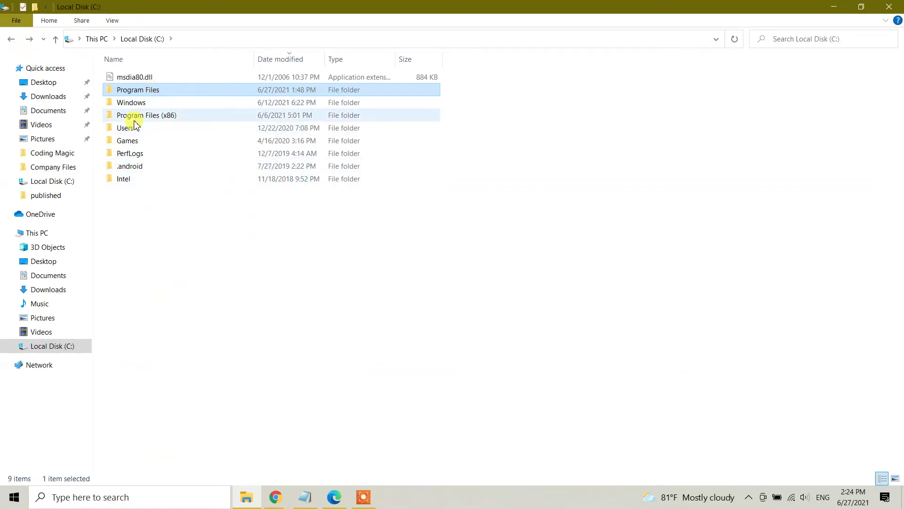
Grant access to Program Files\Jenkins, select jenkins.err, jenkins.out and jenkins.wrapper, then return to Program Files.
double_click(156, 91)
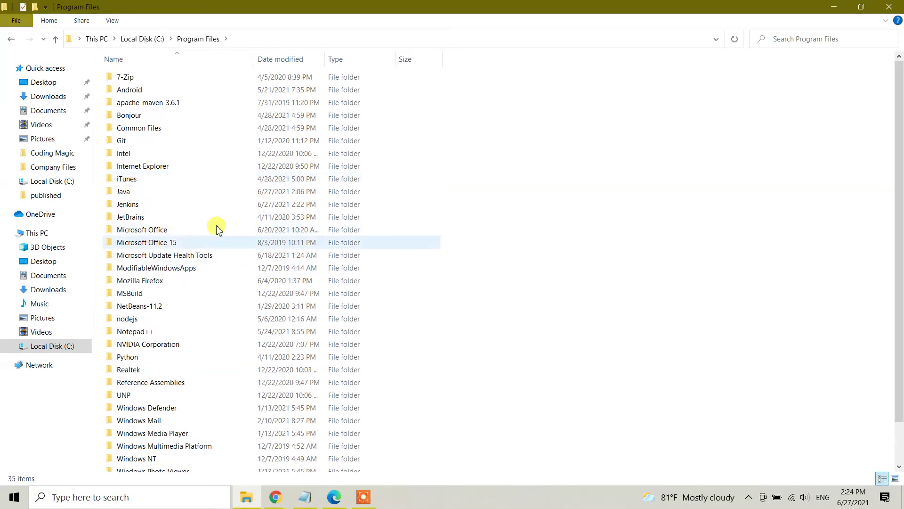
left_click(129, 206)
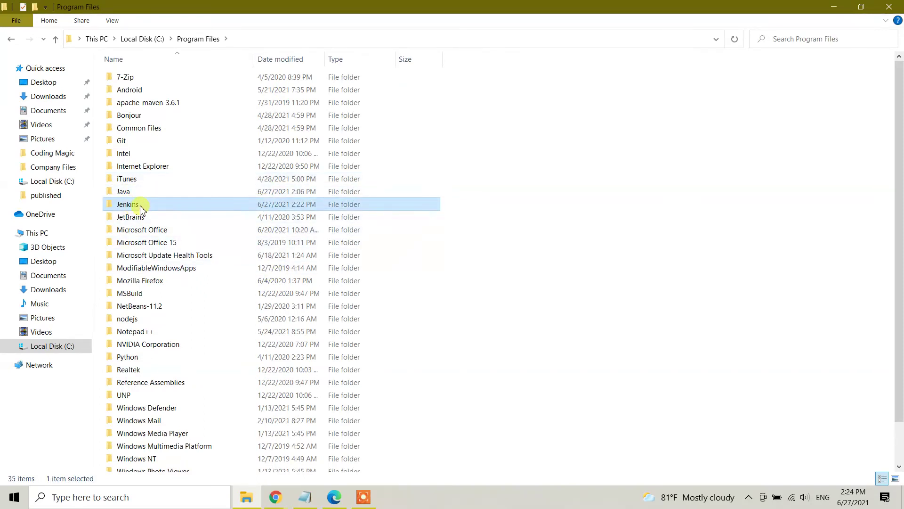
double_click(141, 207)
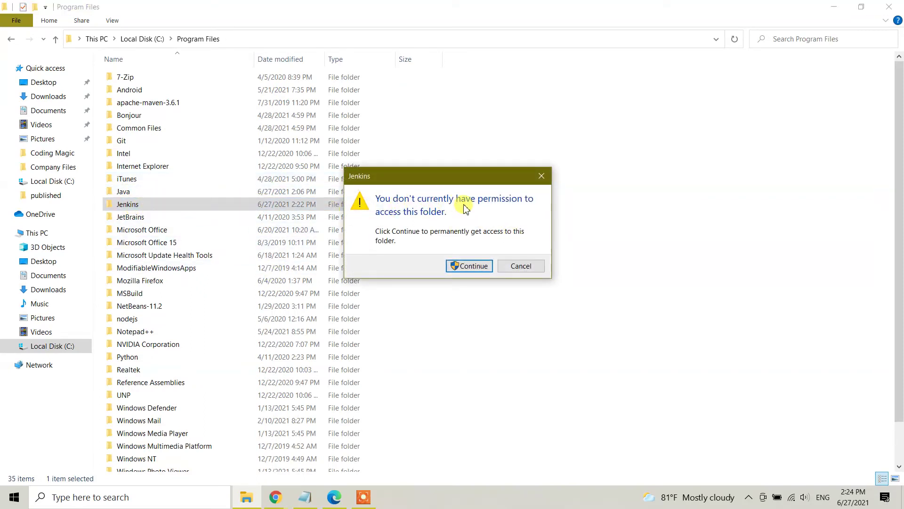
left_click(479, 268)
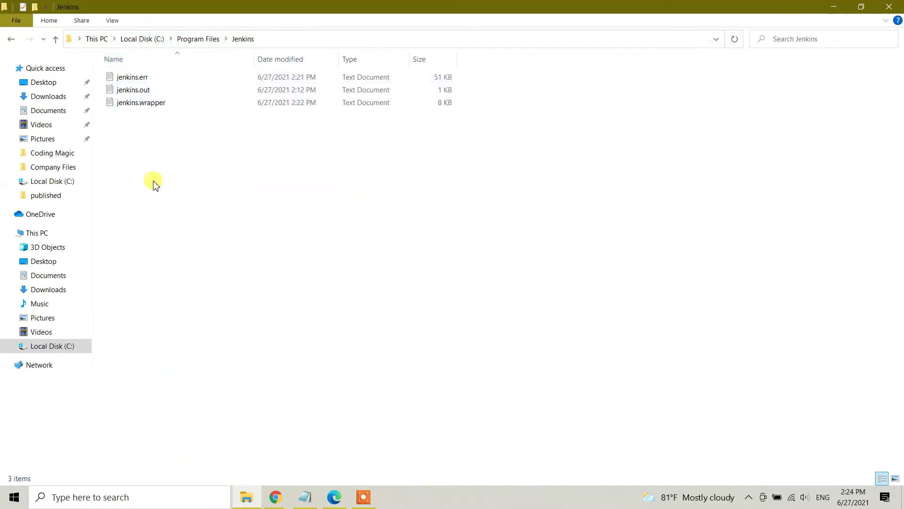
left_click_drag(154, 183, 151, 58)
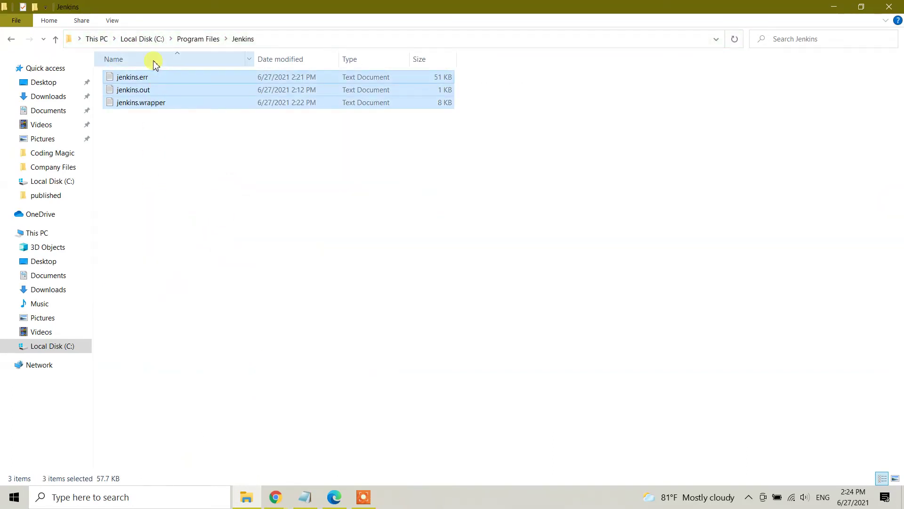
left_click(12, 39)
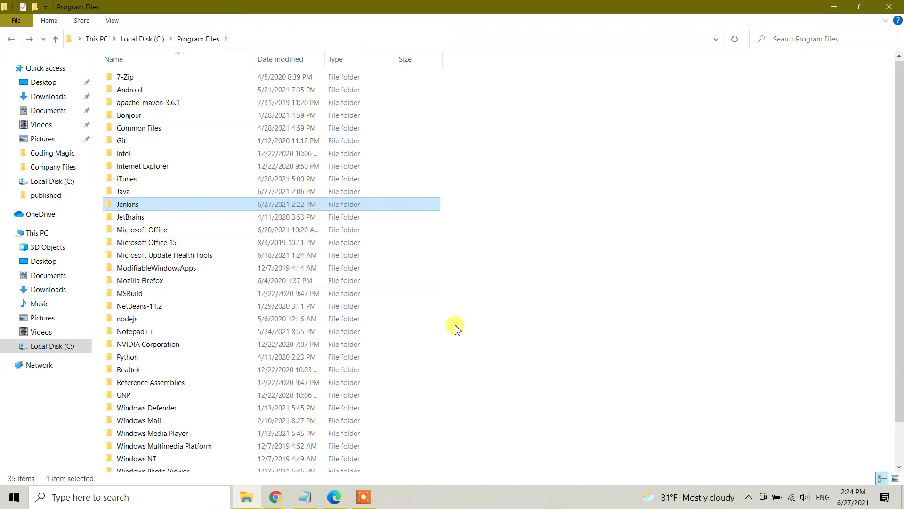
scroll(455, 329, "down", 2)
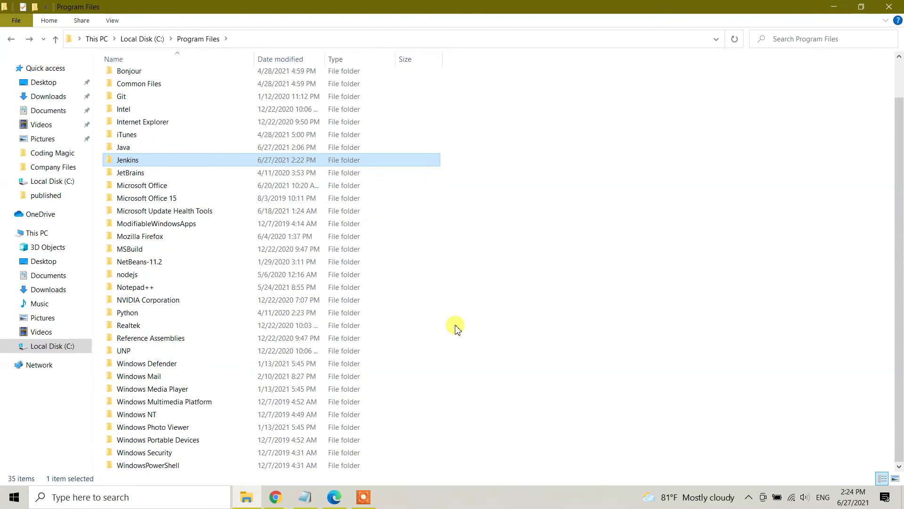
scroll(456, 328, "up", 1)
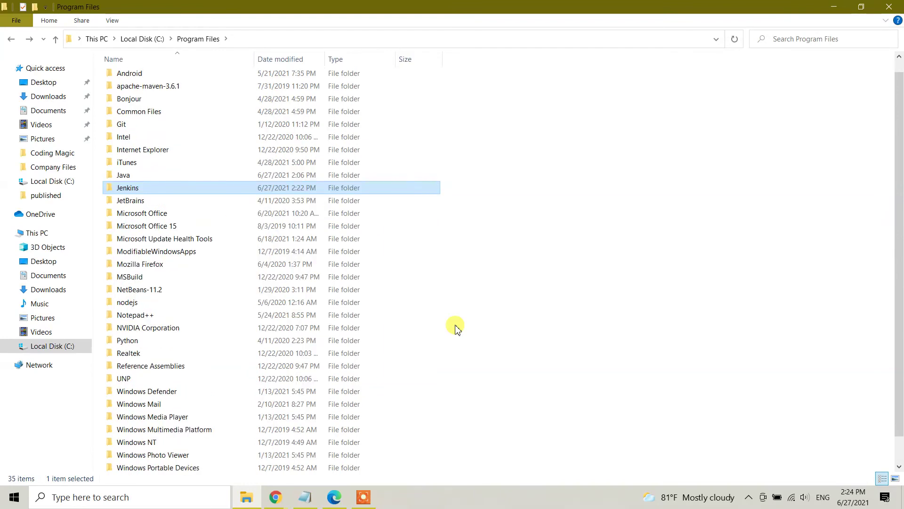
scroll(455, 329, "up", 1)
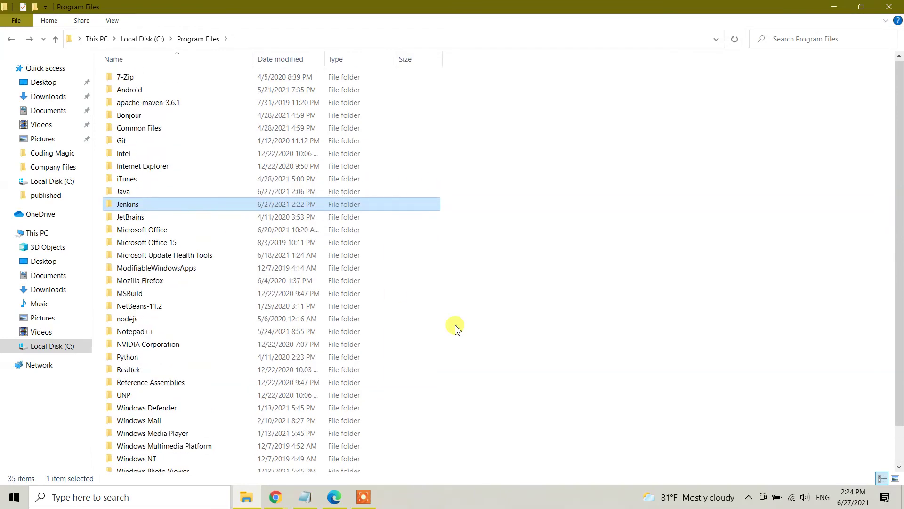
Delete the Jenkins folder from Program Files using its right-click menu.
right_click(135, 207)
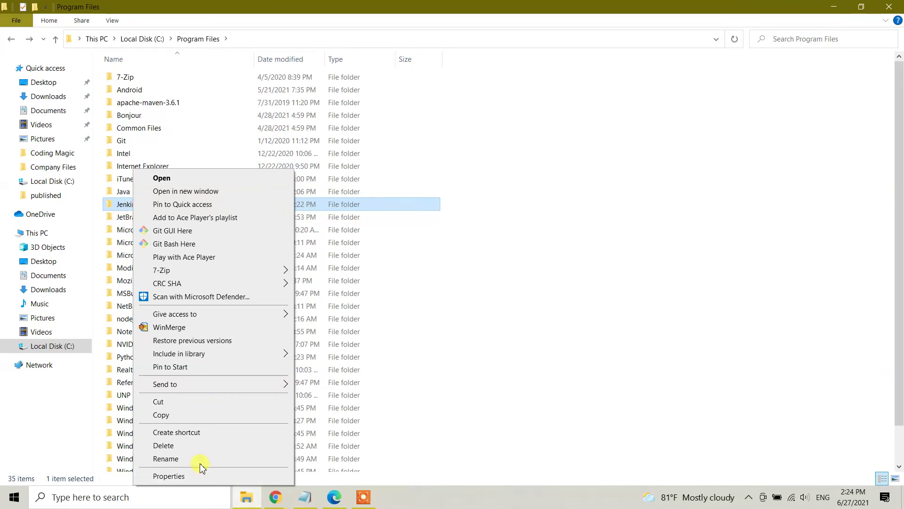
left_click(202, 445)
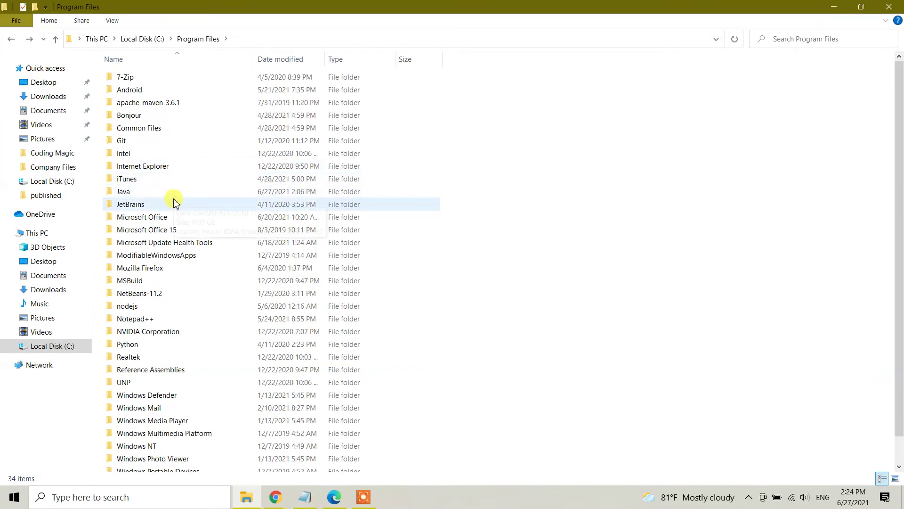
Minimize the Program Files window to reveal the desktop.
left_click(840, 6)
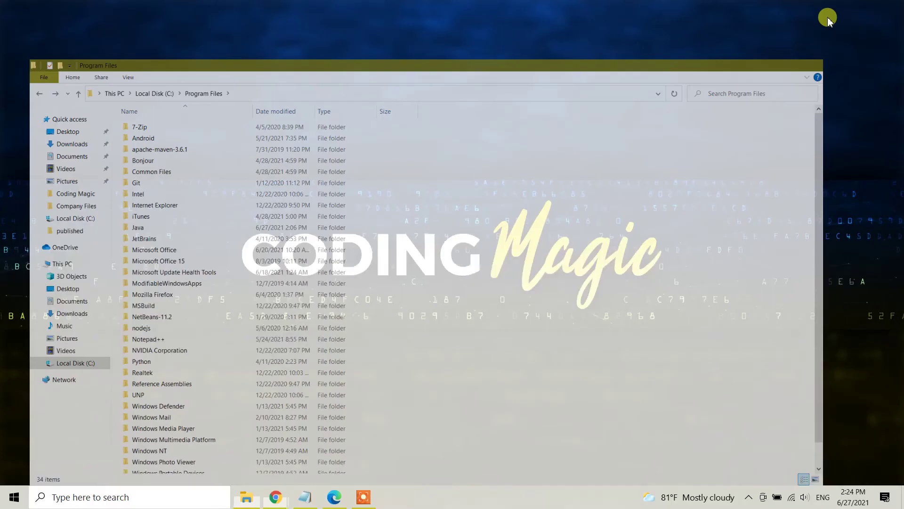